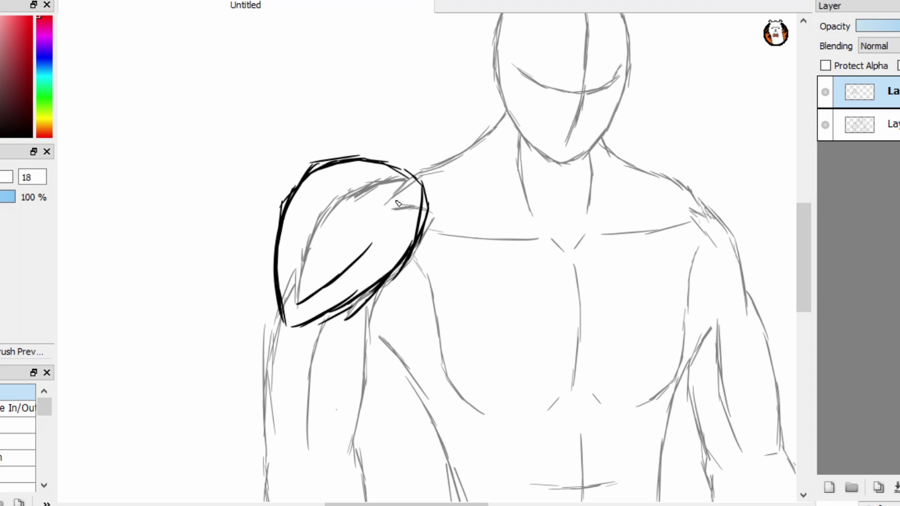
Draw the curved inner rim line along the lower edge of the shoulder pad.
drag(325, 281, 403, 208)
drag(406, 176, 372, 260)
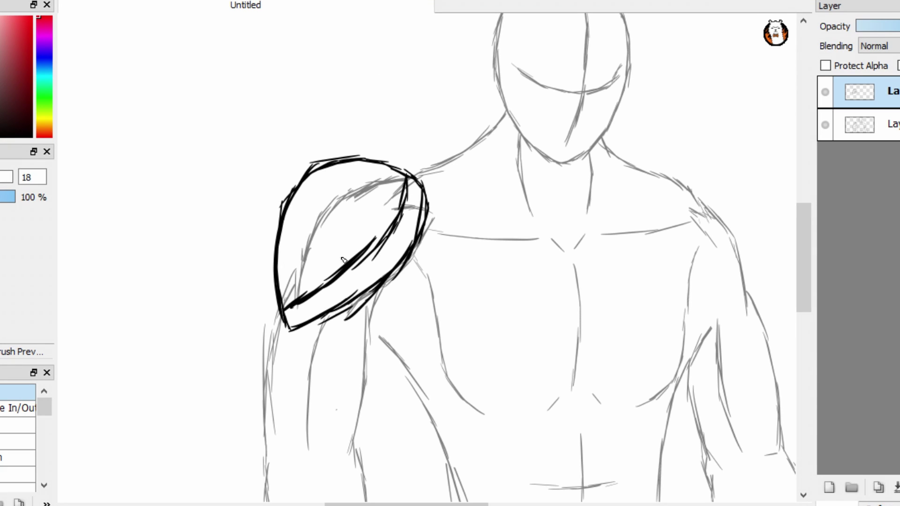
Draw a wide collar band around the neck, with inner and outer edges reaching up to both shoulders.
scroll(479, 272, right, 3)
key(ctrl+z)
drag(417, 219, 466, 219)
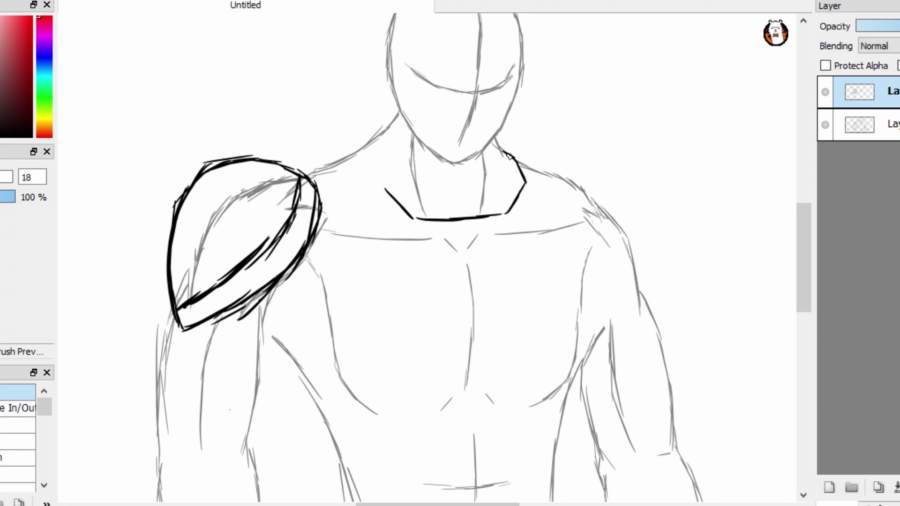
drag(522, 233, 429, 247)
drag(366, 202, 473, 245)
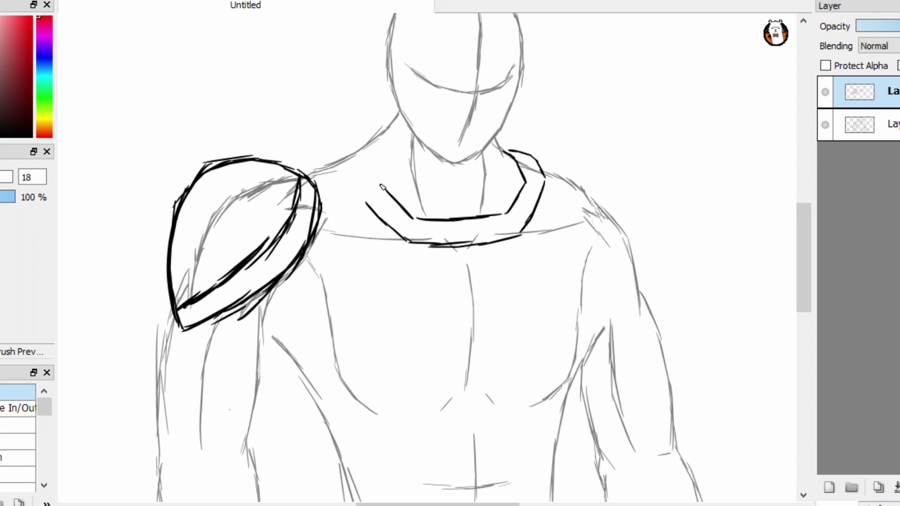
drag(338, 157, 380, 221)
drag(427, 246, 519, 234)
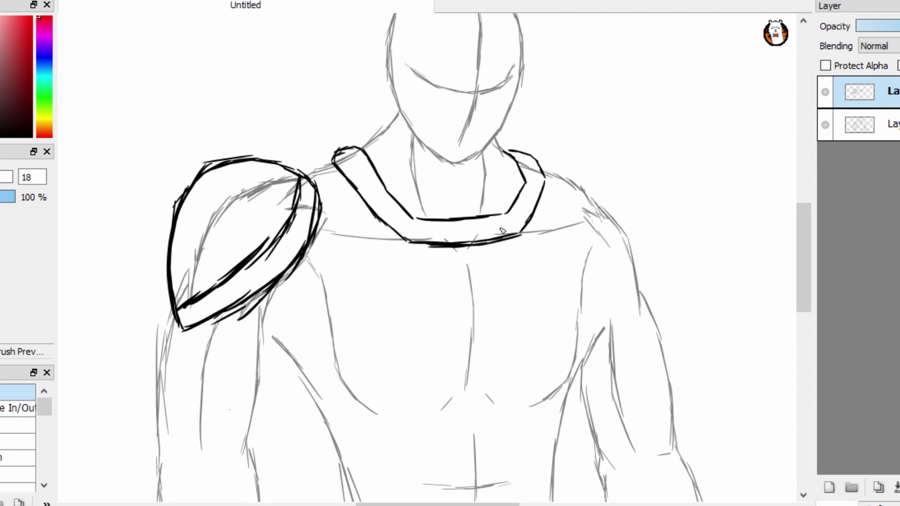
drag(406, 245, 419, 392)
drag(521, 237, 536, 380)
drag(532, 268, 539, 382)
mouse_move(407, 258)
mouse_down()
mouse_move(454, 358)
mouse_move(450, 385)
mouse_up()
mouse_move(489, 273)
mouse_down()
mouse_move(507, 309)
mouse_move(509, 384)
mouse_up()
drag(489, 272, 504, 327)
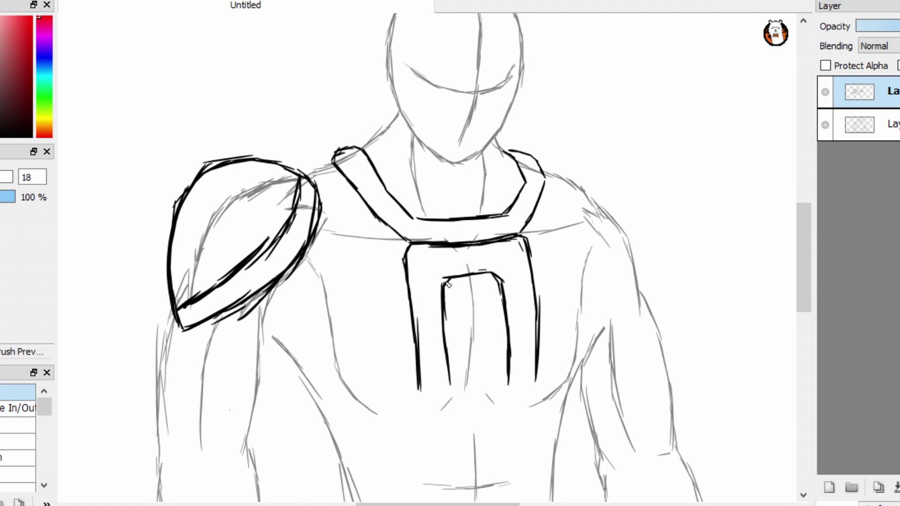
key(ctrl+z)
key(ctrl+z)
key(ctrl+z)
key(ctrl+z)
key(ctrl+z)
key(ctrl+z)
key(ctrl+z)
key(ctrl+z)
Draw two vertical centre lines below the collar and a U-shaped chest plate with straps rising to both shoulders.
drag(451, 246, 457, 379)
drag(482, 247, 489, 375)
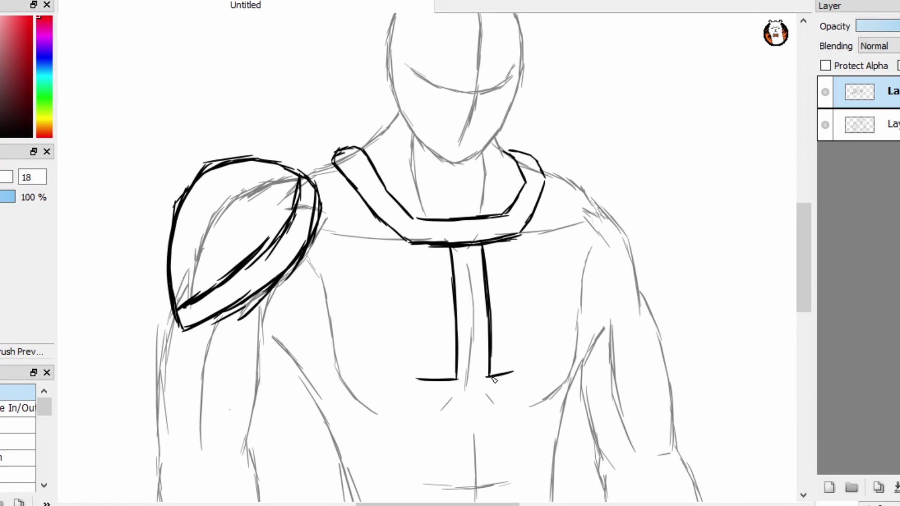
drag(526, 365, 523, 270)
drag(525, 269, 579, 180)
mouse_move(458, 407)
mouse_down()
mouse_move(551, 372)
mouse_move(562, 199)
mouse_up()
mouse_move(415, 379)
mouse_down()
mouse_move(405, 271)
mouse_move(318, 185)
mouse_up()
mouse_move(318, 228)
mouse_down()
mouse_move(378, 283)
mouse_move(388, 396)
mouse_move(479, 406)
mouse_up()
Reinforce the chest plate and shoulder strap outlines with thicker strokes and close their corners.
mouse_move(523, 270)
mouse_down()
mouse_move(522, 328)
mouse_move(556, 212)
mouse_up()
drag(525, 268, 526, 356)
drag(381, 250, 405, 268)
mouse_move(411, 271)
mouse_down()
mouse_move(414, 376)
mouse_move(403, 307)
mouse_up()
mouse_move(392, 349)
mouse_down()
mouse_move(500, 346)
mouse_move(546, 336)
mouse_up()
drag(520, 262, 523, 320)
mouse_move(391, 208)
mouse_down()
mouse_move(407, 221)
mouse_move(411, 249)
mouse_up()
drag(376, 235, 381, 332)
drag(312, 180, 374, 230)
drag(373, 120, 412, 169)
drag(359, 97, 382, 137)
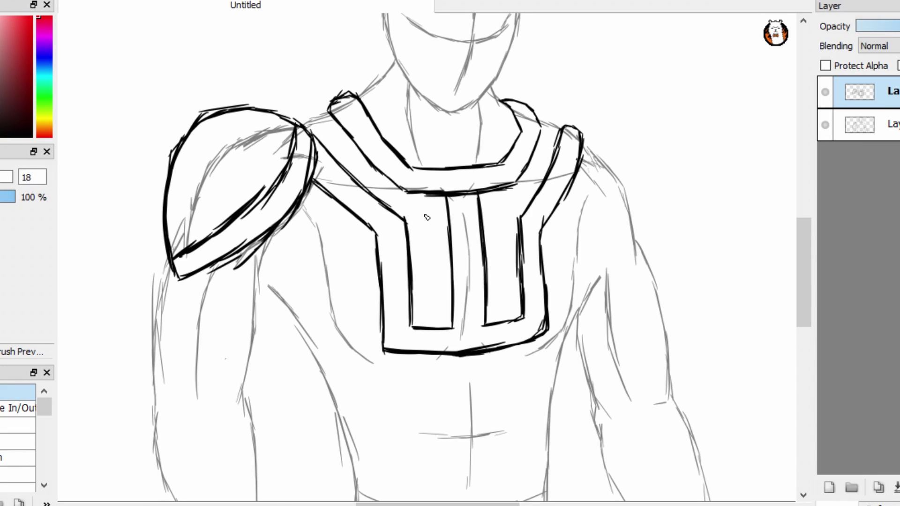
Draw four vertical strip lines from the bottom of the chest plate down the abdomen to the canvas edge.
scroll(427, 217, down, 2)
drag(411, 244, 412, 413)
drag(449, 245, 450, 417)
drag(448, 330, 449, 412)
drag(485, 243, 486, 412)
drag(524, 232, 522, 412)
scroll(368, 206, up, 1)
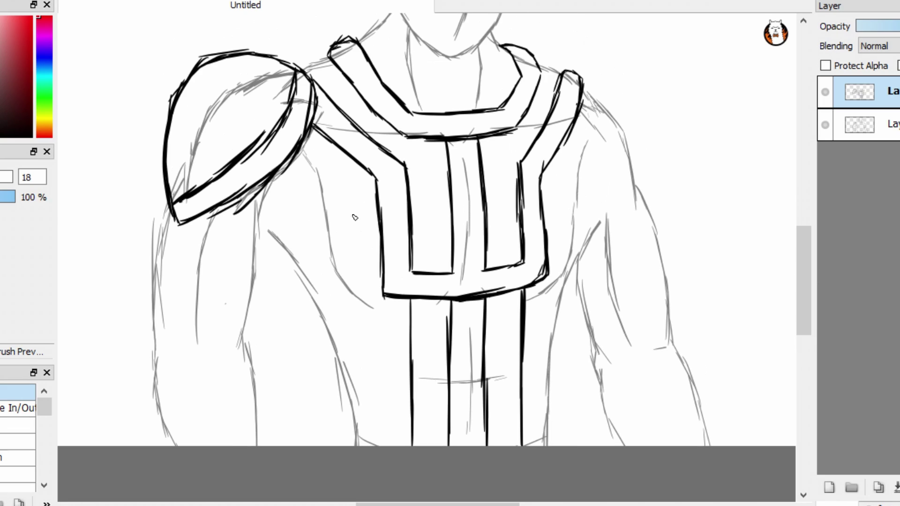
mouse_move(408, 368)
mouse_down()
mouse_move(352, 282)
mouse_move(344, 185)
mouse_up()
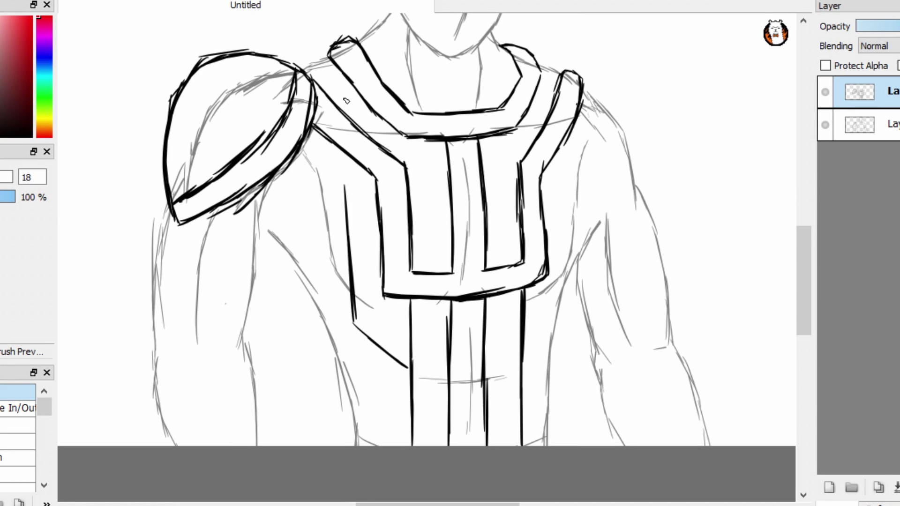
key(ctrl+z)
drag(292, 157, 346, 207)
drag(524, 367, 555, 314)
key(ctrl+z)
drag(539, 347, 556, 319)
drag(567, 272, 573, 175)
drag(573, 173, 603, 106)
key(ctrl+z)
key(ctrl+z)
key(ctrl+z)
key(ctrl+z)
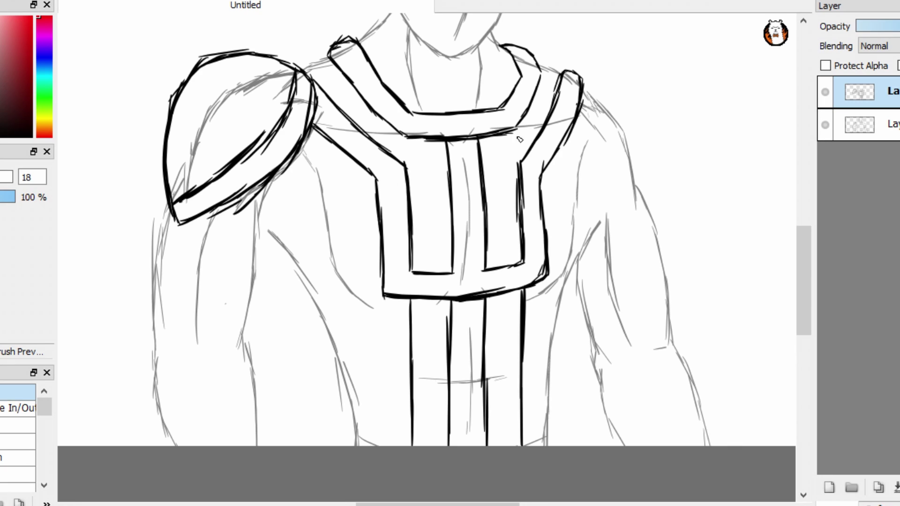
Draw curved armhole bands from both sides of the chest plate out to the armpits.
drag(383, 293, 378, 240)
drag(411, 272, 412, 244)
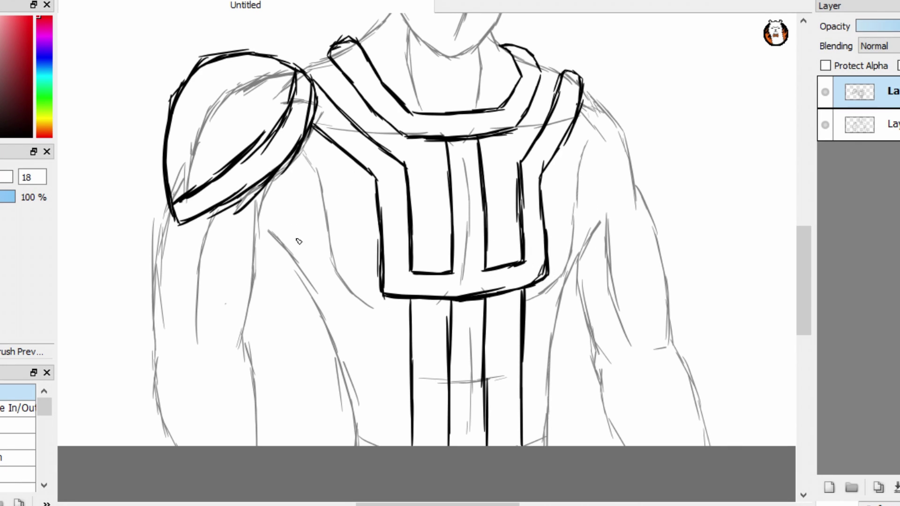
mouse_move(374, 181)
mouse_down()
mouse_move(298, 255)
mouse_move(319, 195)
mouse_move(353, 161)
mouse_up()
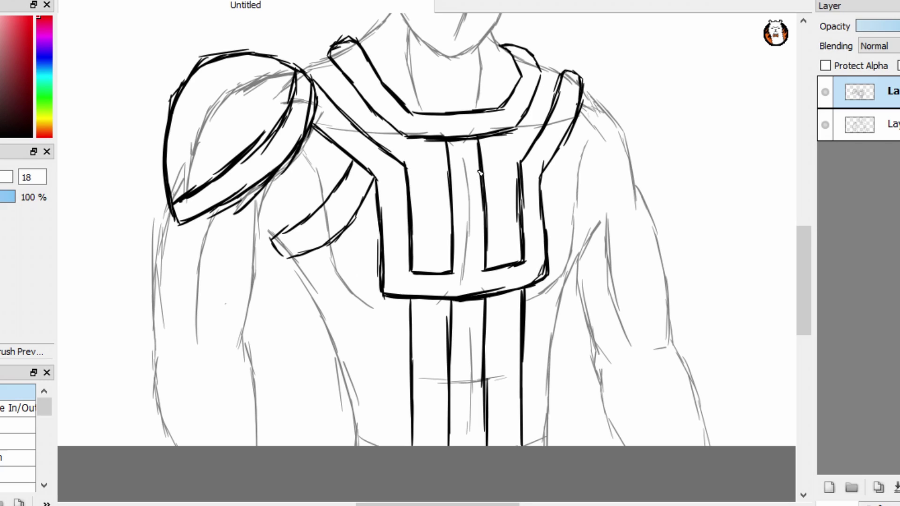
drag(542, 179, 583, 251)
drag(557, 155, 600, 229)
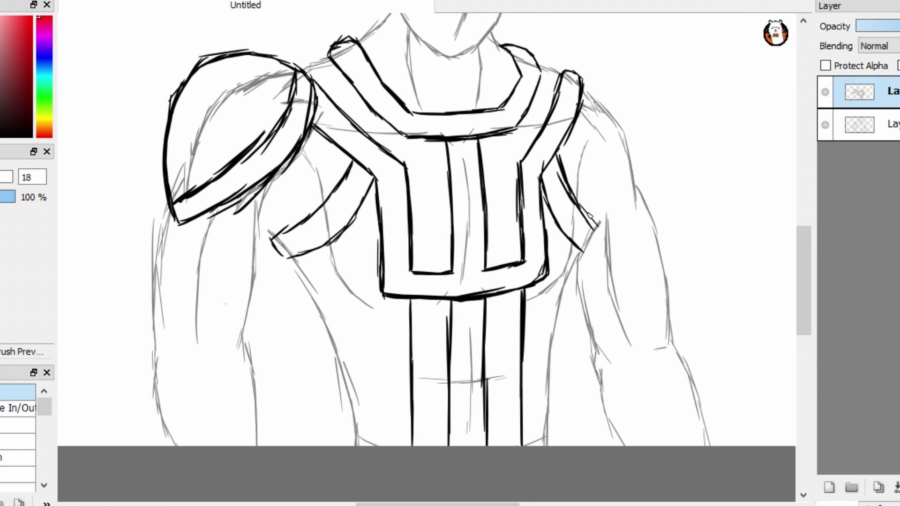
Ink the outer contours of the torso on both sides from the armhole bands down to the waist.
scroll(768, 252, down, 2)
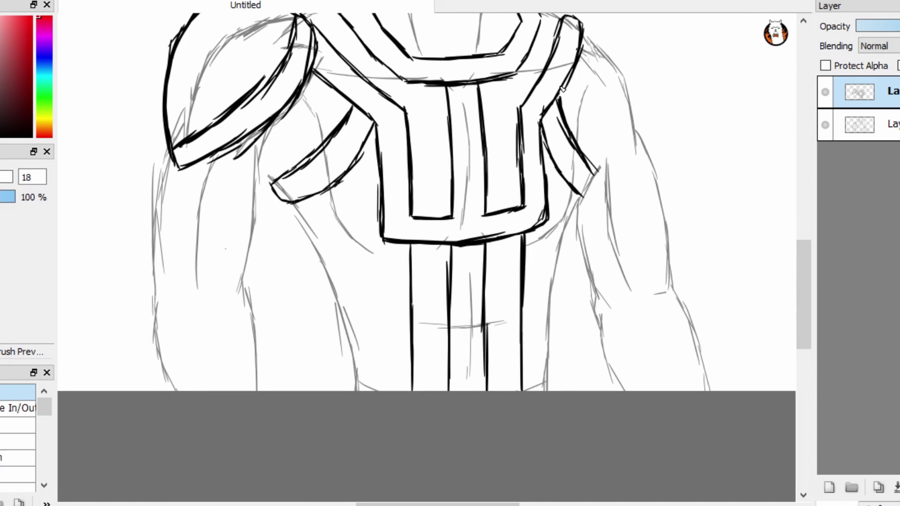
scroll(554, 107, up, 3)
drag(294, 275, 361, 459)
drag(547, 449, 599, 238)
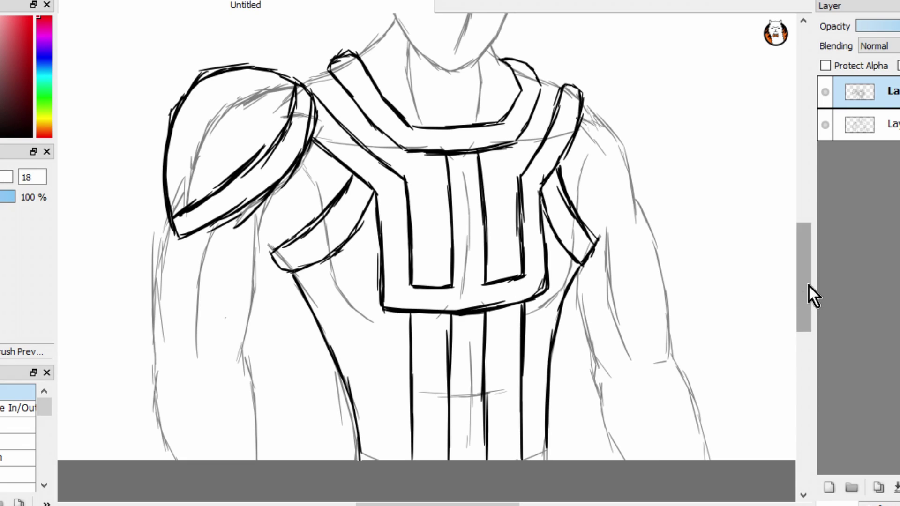
Draw angled side panel lines from beneath the armhole bands in to the vertical abdomen strips.
drag(802, 286, 802, 298)
drag(331, 216, 392, 332)
drag(338, 254, 403, 346)
key(ctrl+z)
key(ctrl+z)
drag(333, 214, 391, 333)
drag(342, 263, 402, 351)
drag(330, 216, 349, 286)
drag(358, 297, 399, 341)
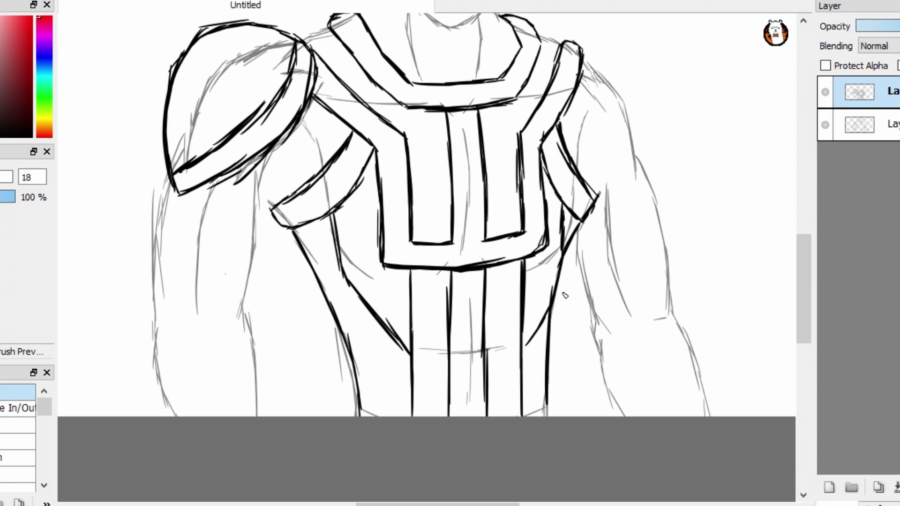
Draw a long line down the gap between the torso and the arm opposite the shoulder pad.
scroll(803, 259, up, 4)
drag(591, 318, 582, 333)
key(b)
mouse_move(585, 297)
mouse_down()
mouse_move(579, 334)
mouse_move(599, 446)
mouse_up()
Scale down the body sketch layer and reposition it at the bottom of the canvas.
drag(806, 233, 804, 254)
scroll(529, 232, down, 1)
click(867, 125)
key(ctrl+t)
drag(244, 400, 291, 351)
mouse_move(300, 349)
mouse_down()
mouse_move(275, 396)
mouse_move(276, 388)
mouse_up()
key(Return)
Scale down the armour layer and move it to line up with the resized body sketch.
click(867, 92)
key(ctrl+t)
drag(251, 126, 287, 157)
drag(311, 173, 295, 181)
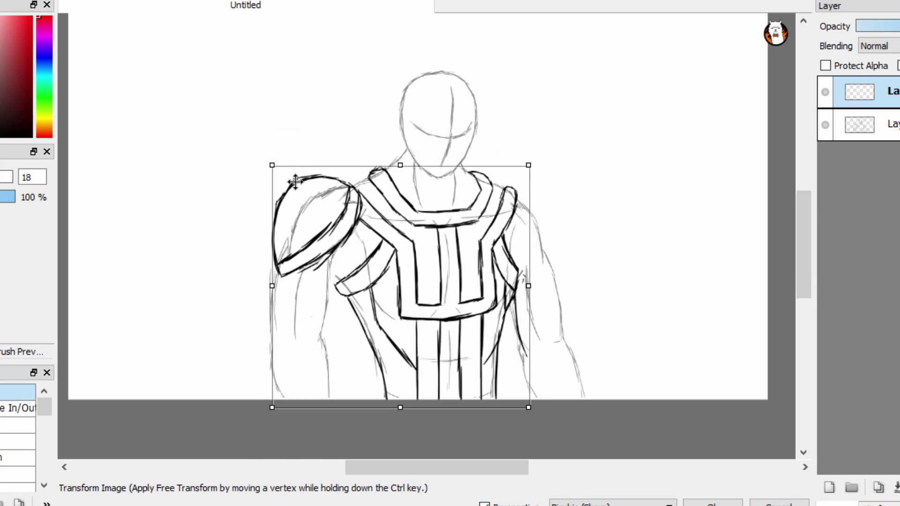
key(Return)
Add a new layer on top and lower the opacity of the armour layer beneath it.
click(830, 488)
click(886, 125)
click(897, 27)
click(886, 92)
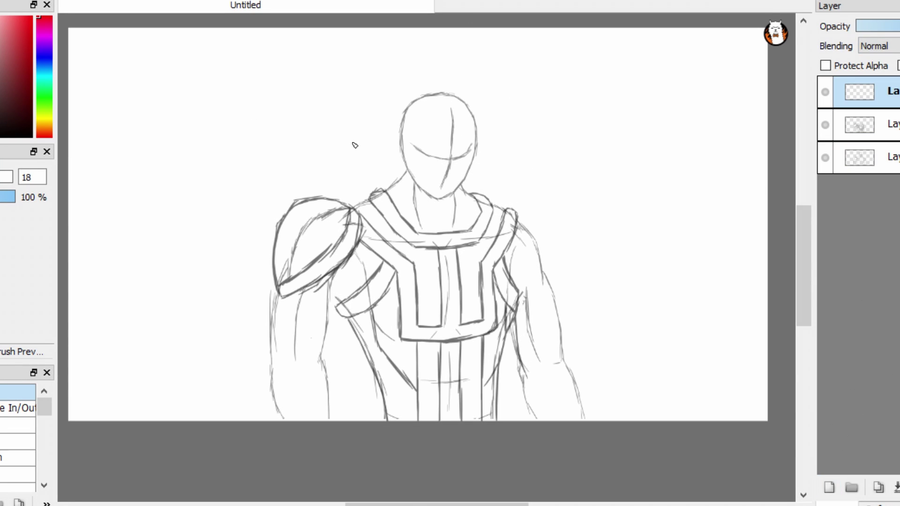
Draw the wide curved brim of a conical hat across the head, including the band's short sides and lower edge.
mouse_move(321, 141)
mouse_down()
mouse_move(440, 164)
mouse_move(528, 137)
mouse_up()
key(ctrl+z)
drag(515, 140, 556, 105)
drag(293, 116, 331, 144)
drag(348, 145, 391, 155)
drag(458, 158, 540, 127)
Draw the sloping sides of the hat up to a small flat cylindrical cap above the head.
mouse_move(293, 99)
mouse_down()
mouse_move(427, 140)
mouse_move(310, 111)
mouse_move(391, 139)
mouse_move(555, 91)
mouse_move(476, 53)
mouse_up()
key(ctrl+z)
drag(294, 100, 398, 47)
mouse_move(357, 67)
mouse_down()
mouse_move(397, 49)
mouse_move(475, 53)
mouse_up()
drag(397, 49, 476, 54)
drag(400, 40, 464, 42)
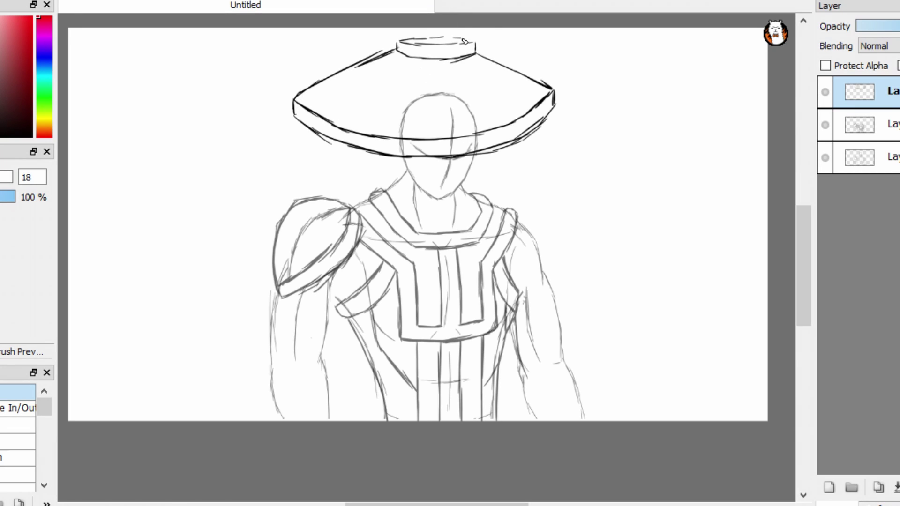
Flip the view and thicken the hat's slopes, brim band and cap outline.
key(Down)
key(ctrl+Up)
key(ctrl+Up)
drag(809, 276, 810, 239)
drag(175, 105, 335, 28)
drag(432, 505, 414, 504)
drag(804, 230, 803, 219)
mouse_move(260, 165)
mouse_down()
mouse_move(321, 219)
mouse_move(554, 254)
mouse_move(705, 221)
mouse_up()
mouse_move(257, 195)
mouse_down()
mouse_move(693, 265)
mouse_move(778, 212)
mouse_up()
drag(413, 90, 573, 84)
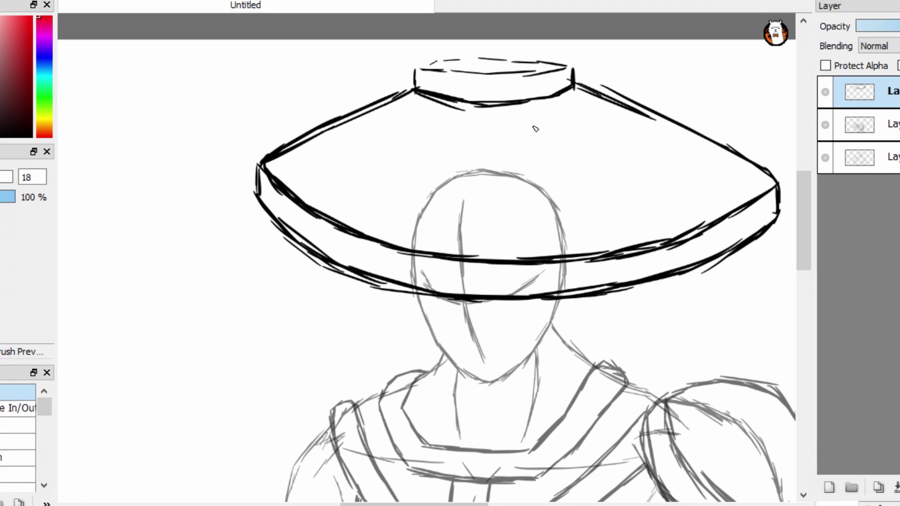
Erase the rough lines of the hat's cap and redraw its top and lower edges.
key(e)
mouse_move(435, 73)
mouse_down()
mouse_move(475, 75)
mouse_move(502, 127)
mouse_move(581, 86)
mouse_up()
key(b)
mouse_move(437, 68)
mouse_down()
mouse_move(513, 85)
mouse_move(523, 63)
mouse_move(585, 69)
mouse_up()
drag(440, 84, 497, 94)
mouse_move(441, 68)
mouse_down()
mouse_move(520, 80)
mouse_move(586, 75)
mouse_up()
Transform the hat layer to adjust the hat's size and position over the head.
key(ctrl+t)
drag(483, 99, 437, 119)
drag(735, 95, 731, 81)
drag(591, 100, 613, 90)
key(Return)
Add crease lines radiating down the hat's cone from the cap toward the brim.
key(h)
drag(804, 236, 808, 235)
drag(337, 124, 296, 211)
drag(339, 128, 294, 239)
key(ctrl+z)
drag(395, 127, 430, 188)
drag(439, 117, 513, 178)
drag(500, 166, 549, 201)
drag(289, 126, 264, 148)
drag(116, 171, 100, 184)
Draw hanging cords with round beads spaced along the underside of the hat's brim.
drag(455, 505, 439, 505)
drag(804, 219, 804, 238)
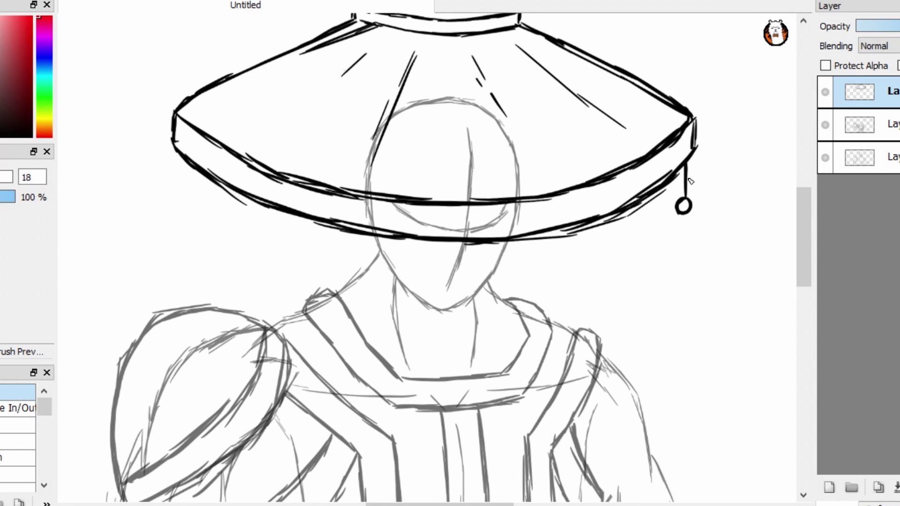
drag(483, 244, 483, 271)
drag(483, 273, 488, 280)
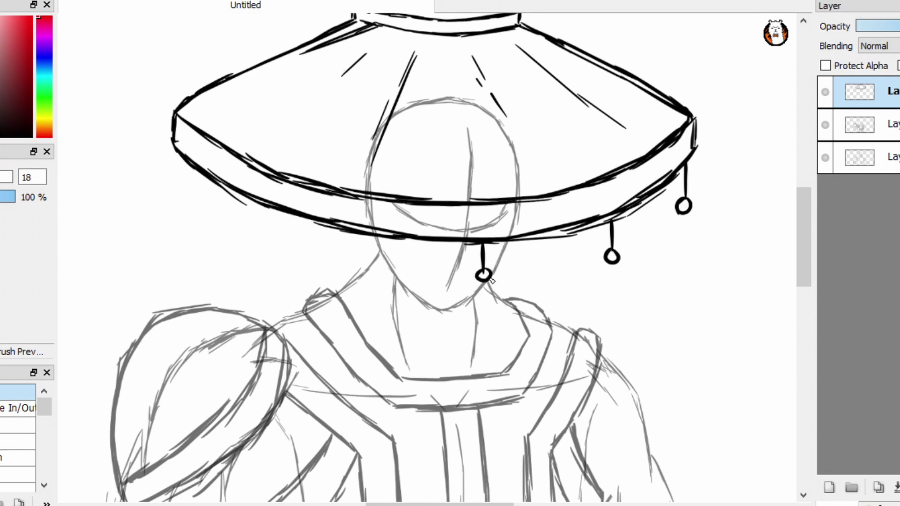
drag(350, 232, 350, 265)
drag(351, 266, 355, 274)
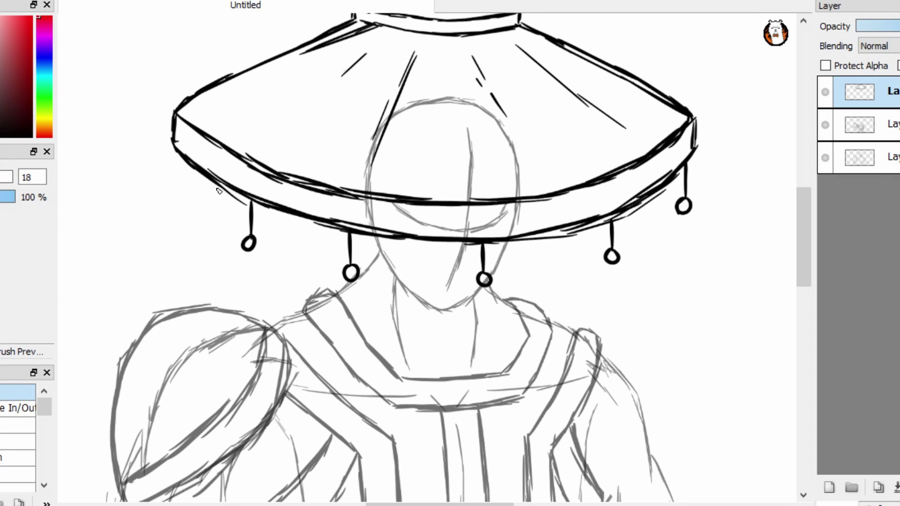
Darken the hat's upper crease line and reinforce the edges of its cap.
mouse_move(802, 220)
mouse_down()
mouse_move(802, 235)
mouse_move(804, 212)
mouse_up()
drag(352, 80, 328, 101)
mouse_move(804, 209)
mouse_down()
mouse_move(804, 224)
mouse_move(803, 195)
mouse_up()
drag(357, 101, 369, 108)
mouse_move(369, 96)
mouse_down()
mouse_move(403, 102)
mouse_move(399, 83)
mouse_up()
drag(418, 85, 493, 87)
Add a new layer above the hat, fade the hat layer's opacity, and draw a short horizontal mouth line.
mouse_move(805, 196)
mouse_down()
mouse_move(804, 267)
mouse_move(808, 202)
mouse_up()
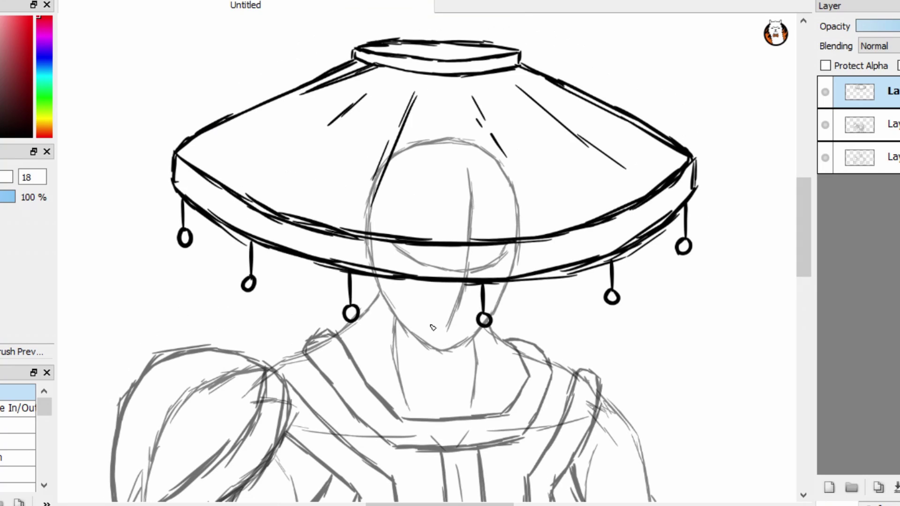
click(829, 488)
click(867, 124)
click(894, 26)
drag(436, 323, 474, 322)
key(ctrl+z)
click(867, 92)
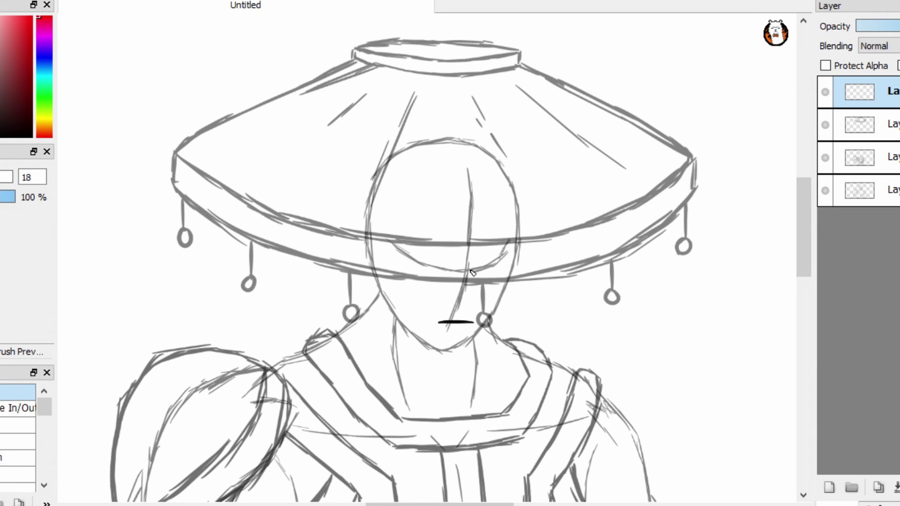
Add a new layer and draw the first overlapping bandage strips on the unarmoured shoulder and upper arm.
drag(807, 210, 808, 274)
click(830, 488)
drag(604, 79, 621, 102)
drag(620, 104, 588, 185)
drag(622, 105, 646, 137)
drag(645, 132, 624, 180)
drag(625, 179, 610, 224)
drag(628, 181, 675, 251)
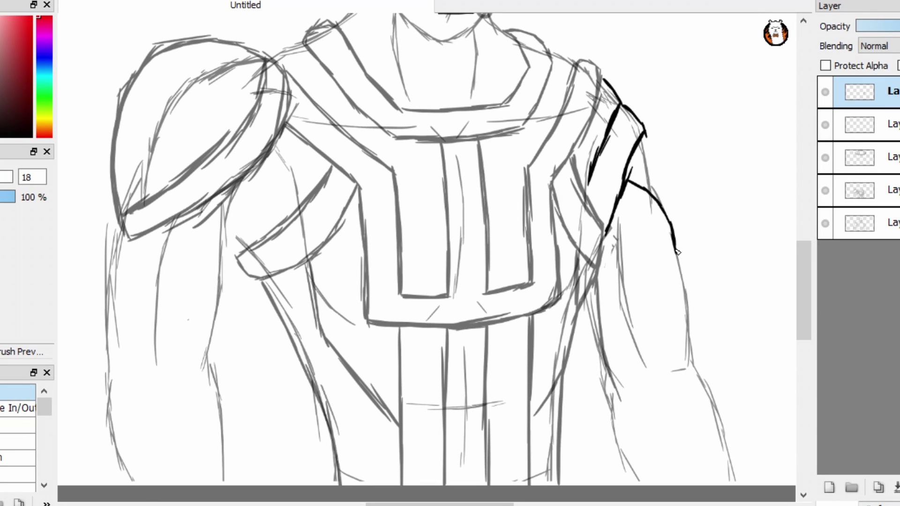
Draw crossing diagonal bandage wraps down the upper arm to the elbow.
drag(620, 208, 675, 251)
drag(643, 226, 594, 328)
key(ctrl+z)
drag(589, 278, 594, 335)
drag(628, 250, 594, 328)
drag(655, 237, 633, 287)
drag(643, 258, 610, 374)
drag(627, 309, 692, 351)
mouse_move(637, 285)
mouse_down()
mouse_move(684, 315)
mouse_move(610, 323)
mouse_up()
Add narrow, closely stacked bandage bands just above the elbow of the wrapped arm.
scroll(684, 283, down, 3)
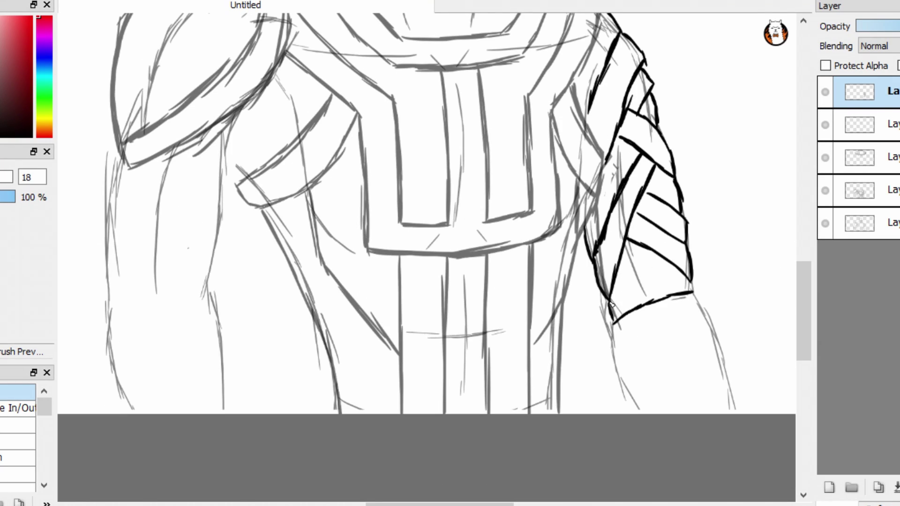
drag(683, 271, 611, 300)
drag(660, 260, 618, 278)
drag(646, 248, 624, 253)
drag(682, 273, 650, 282)
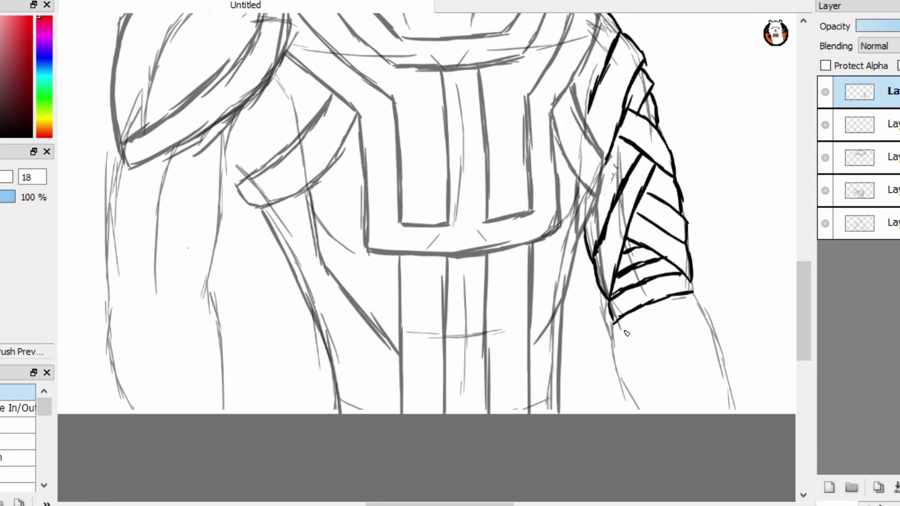
Draw wide overlapping bandage wraps down the forearm to the canvas edge, with smaller bands in the gaps.
drag(652, 335, 727, 373)
drag(609, 360, 730, 396)
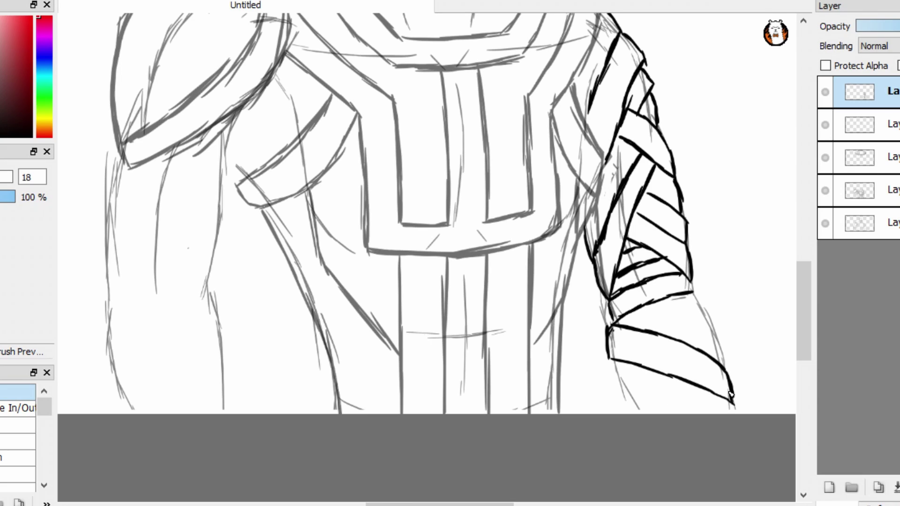
drag(677, 337, 715, 330)
drag(694, 304, 728, 364)
drag(649, 326, 699, 312)
drag(691, 294, 706, 305)
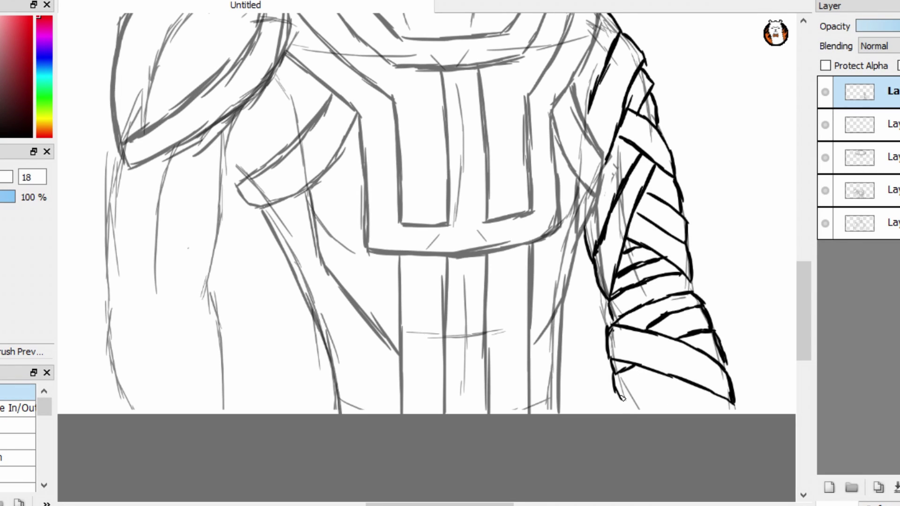
drag(621, 403, 696, 382)
drag(627, 402, 640, 414)
Draw a double-edged forearm bracer with a round rivet and short detail strokes on the arm below the shoulder pad.
drag(805, 309, 805, 286)
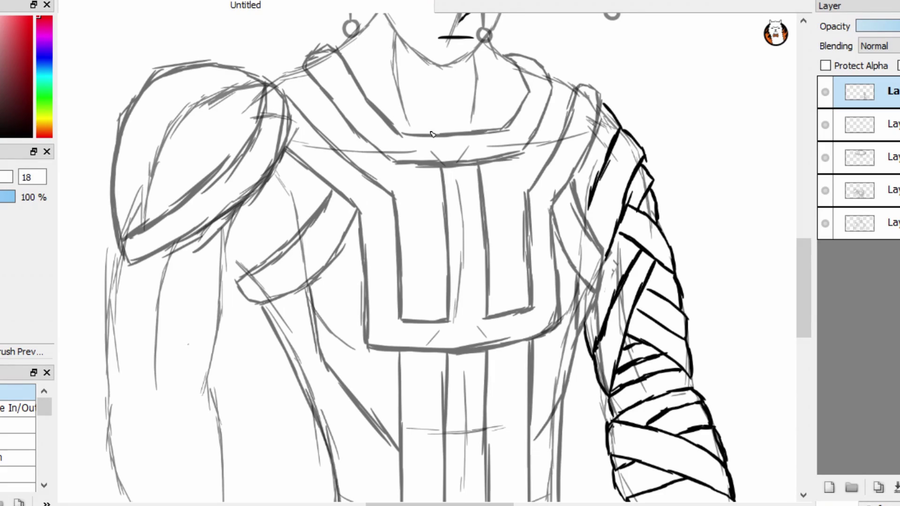
drag(439, 505, 409, 505)
drag(805, 291, 805, 317)
mouse_move(248, 296)
mouse_down()
mouse_move(311, 272)
mouse_move(337, 388)
mouse_up()
drag(293, 272, 256, 388)
drag(247, 293, 256, 389)
drag(291, 289, 318, 353)
drag(300, 300, 325, 389)
drag(296, 291, 275, 301)
drag(270, 301, 254, 310)
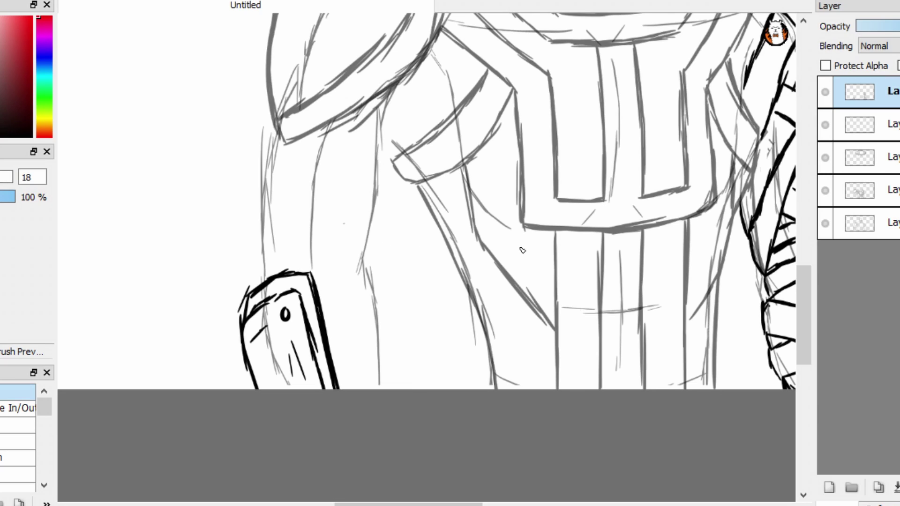
Restore the full opacity of the faded armour and hat layers and add a new layer on top.
drag(805, 313, 805, 280)
drag(409, 505, 448, 505)
drag(810, 270, 810, 280)
drag(447, 505, 439, 505)
click(891, 125)
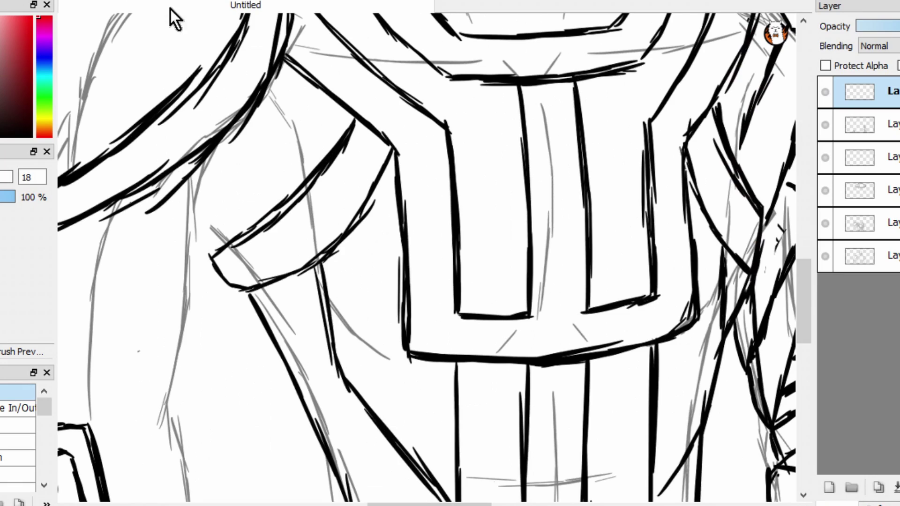
click(153, 1)
click(170, 22)
Draw the jaw, the neck lines and the slopes from the neck to the collar below the hat.
drag(806, 263, 805, 218)
drag(532, 163, 556, 179)
drag(384, 170, 426, 126)
drag(446, 158, 443, 190)
key(ctrl+z)
mouse_move(443, 175)
mouse_down()
mouse_move(456, 242)
mouse_move(465, 238)
mouse_up()
key(ctrl+z)
drag(446, 158, 449, 192)
drag(522, 174, 519, 239)
mouse_move(421, 113)
mouse_down()
mouse_move(444, 158)
mouse_move(486, 184)
mouse_move(529, 165)
mouse_up()
drag(539, 150, 556, 119)
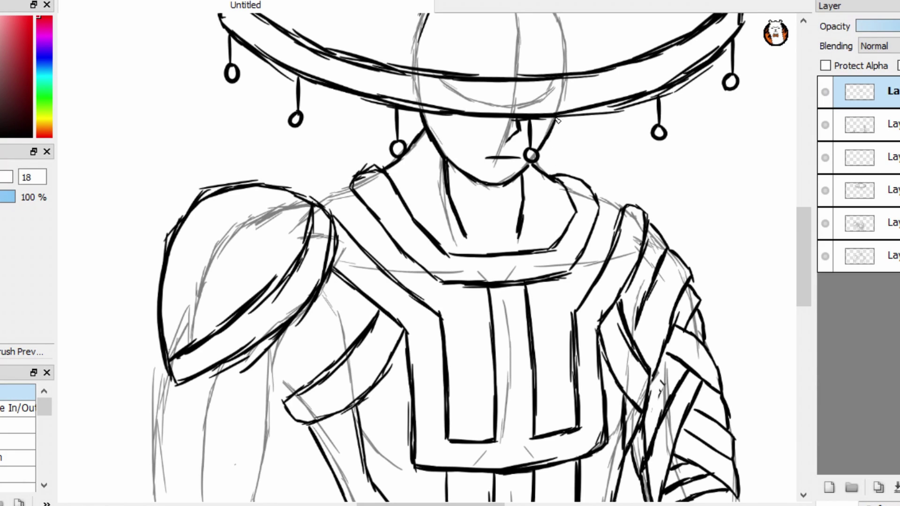
Draw the outlines and inner contour of the upper arm beneath the shoulder pad.
scroll(363, 194, down, 3)
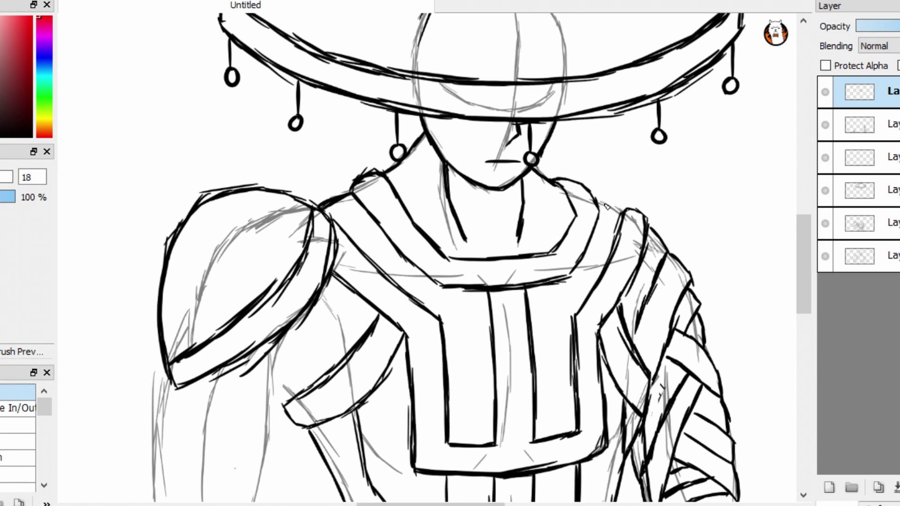
drag(271, 243, 256, 397)
drag(272, 343, 248, 424)
drag(205, 350, 211, 415)
drag(222, 271, 205, 402)
Extend the armoured arm's outlines past the elbow and along the forearm beside the bracer.
drag(805, 271, 804, 304)
drag(148, 205, 158, 267)
mouse_move(160, 115)
mouse_down()
mouse_move(147, 231)
mouse_move(149, 177)
mouse_up()
mouse_move(258, 257)
mouse_down()
mouse_move(270, 377)
mouse_move(273, 300)
mouse_up()
key(ctrl+z)
key(ctrl+z)
drag(274, 291, 269, 377)
drag(412, 505, 447, 504)
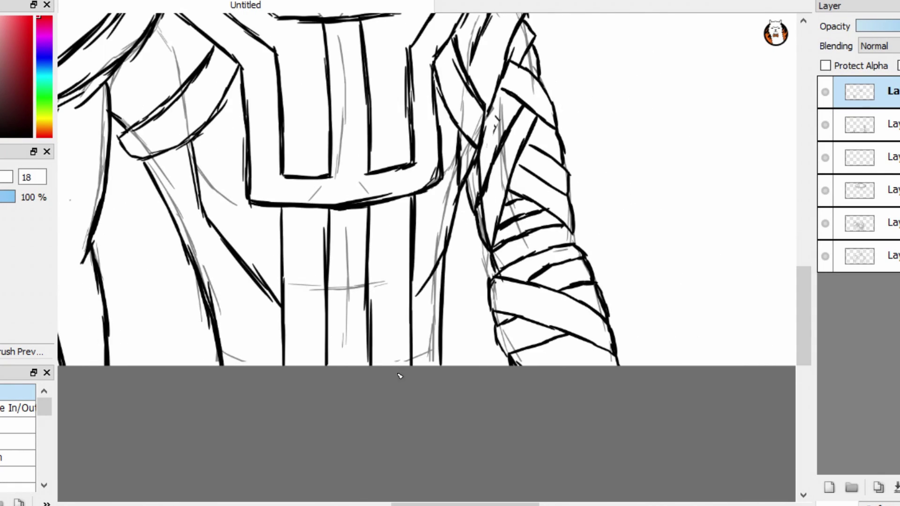
Hide the bottom body sketch layer and make the top line layer active with the brush.
drag(804, 295, 794, 231)
drag(465, 504, 433, 504)
drag(804, 258, 803, 284)
key(ctrl+0)
click(868, 257)
key(e)
click(826, 256)
key(ctrl+plus)
key(ctrl+plus)
click(867, 93)
drag(803, 234, 803, 263)
key(b)
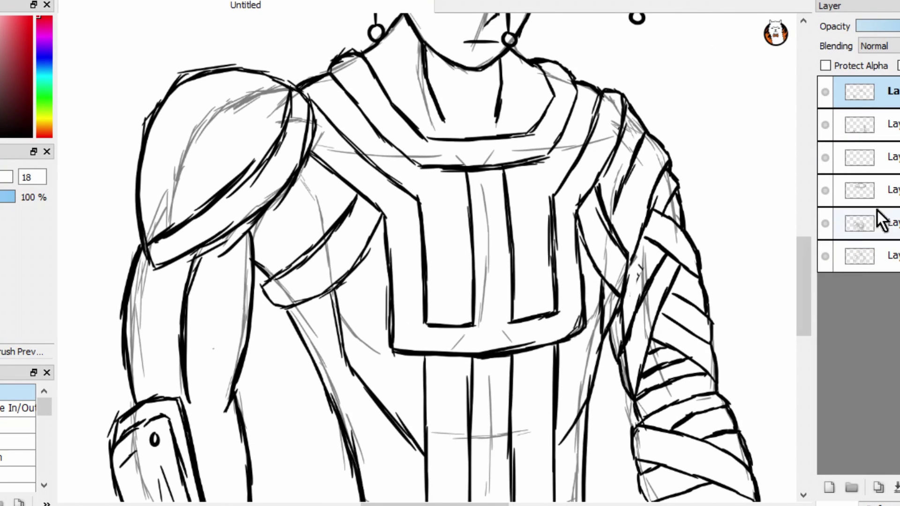
Reinforce the torso's side lines and the vertical strips below the chest plate.
scroll(659, 155, down, 3)
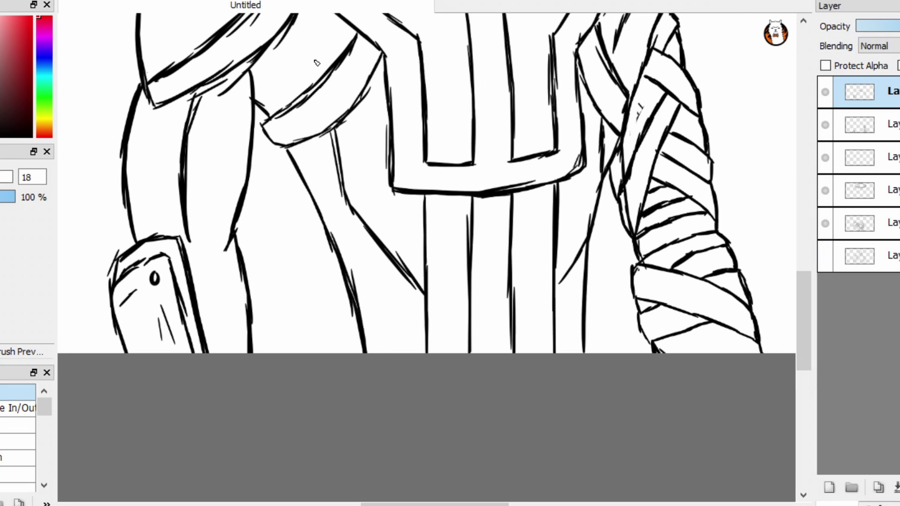
scroll(783, 211, up, 3)
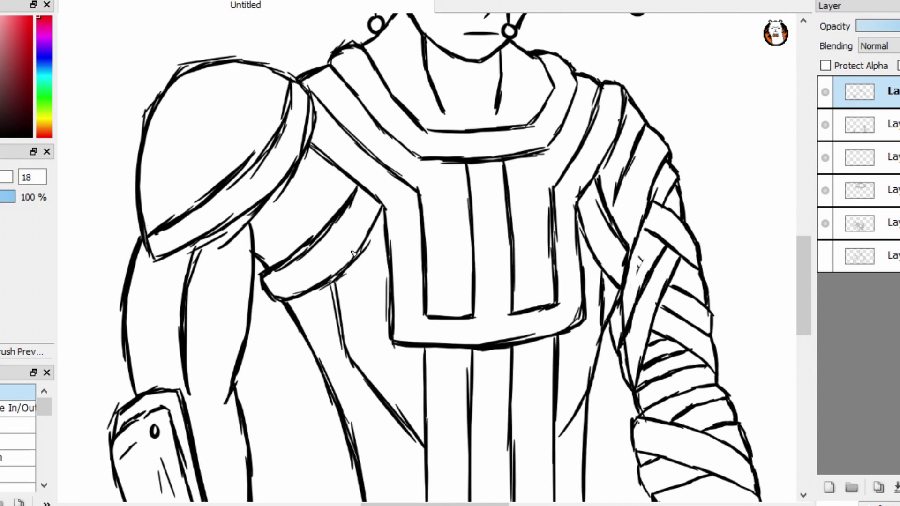
scroll(559, 405, down, 3)
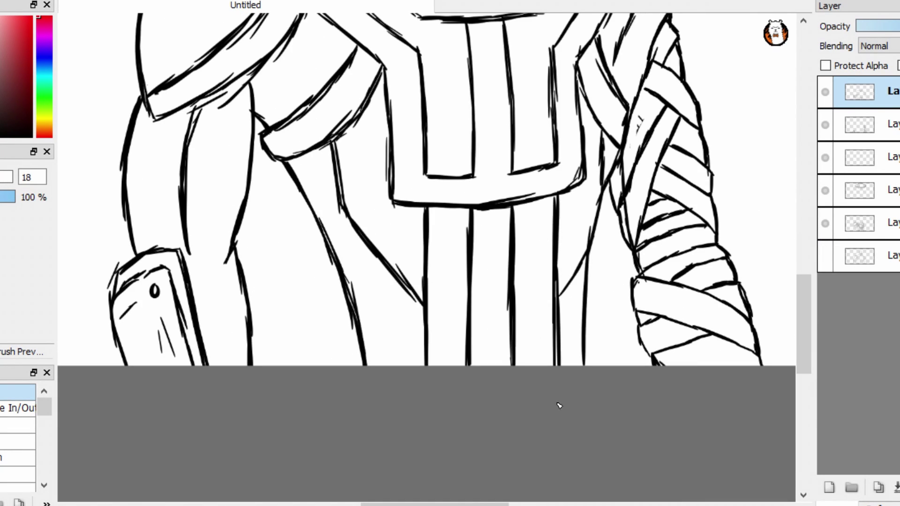
scroll(593, 228, up, 2)
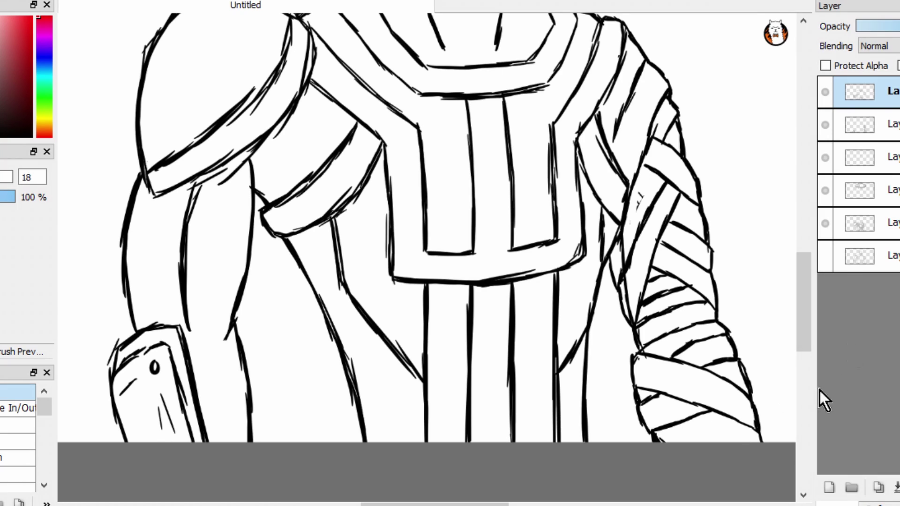
scroll(685, 271, up, 4)
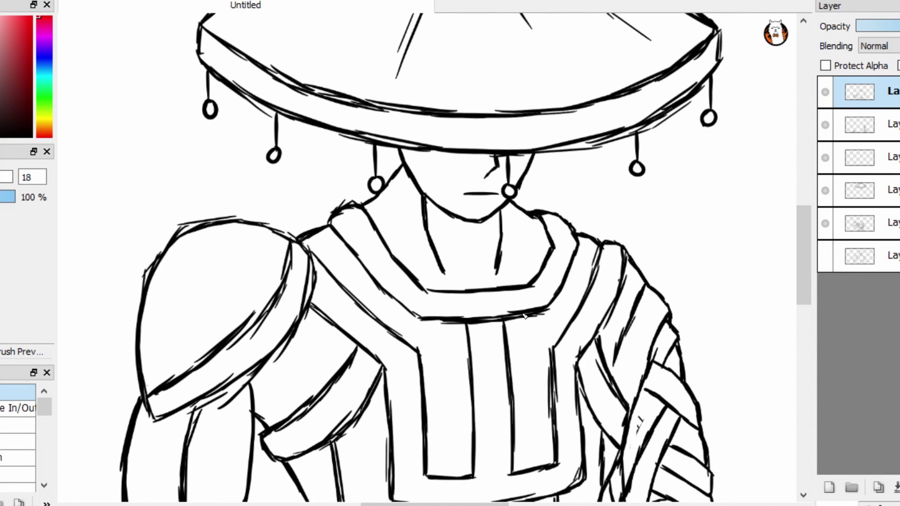
Thicken the collar and shoulder pad outlines and add a short crease near the armpit.
scroll(814, 245, down, 3)
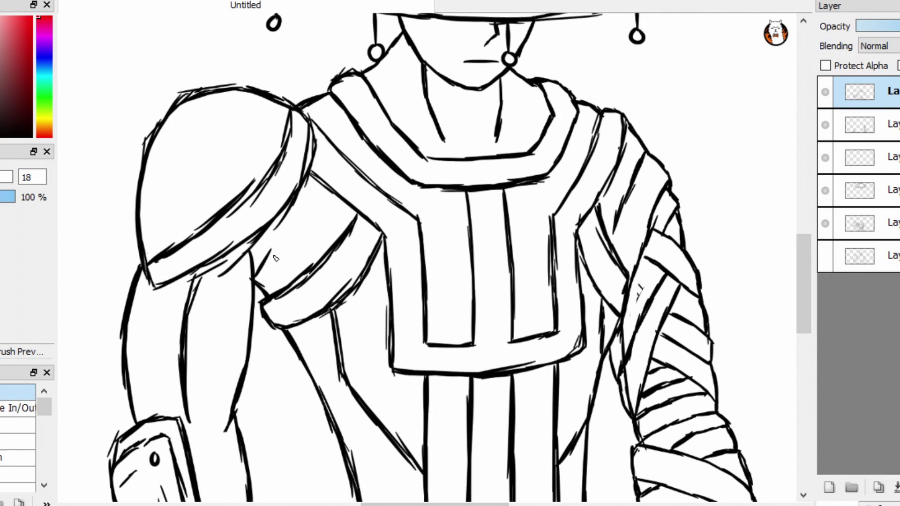
scroll(795, 262, down, 1)
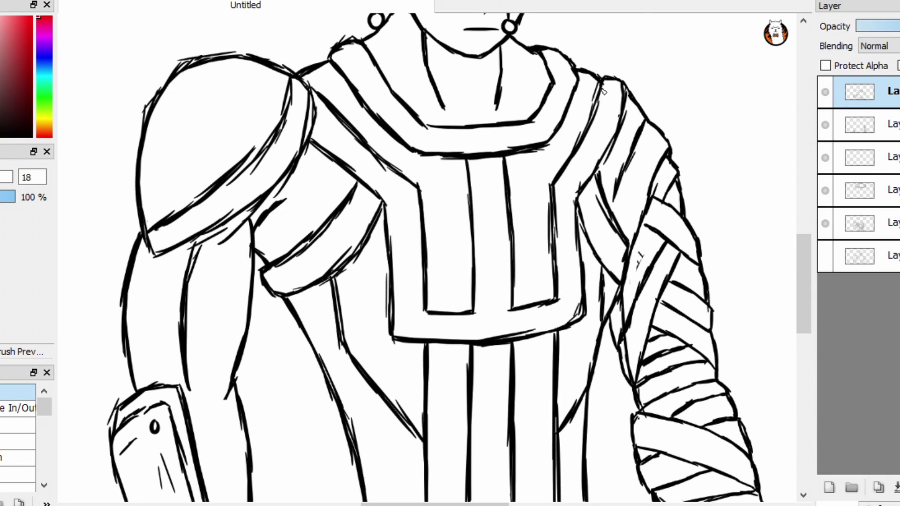
scroll(802, 257, up, 3)
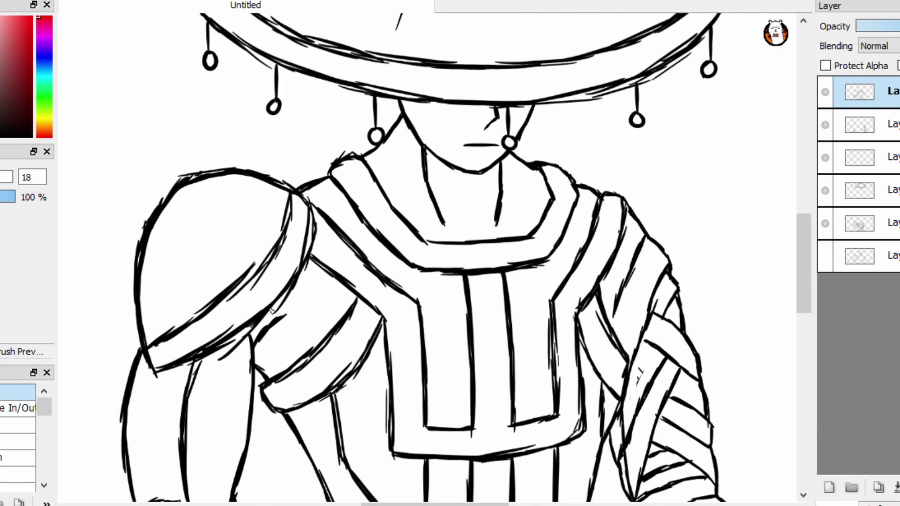
Thicken the inner and outer edges of the forearm bracer and its short detail stroke.
scroll(111, 389, down, 3)
drag(117, 376, 110, 410)
drag(150, 354, 177, 356)
drag(179, 356, 203, 433)
drag(118, 399, 165, 373)
drag(167, 374, 195, 461)
drag(132, 407, 121, 421)
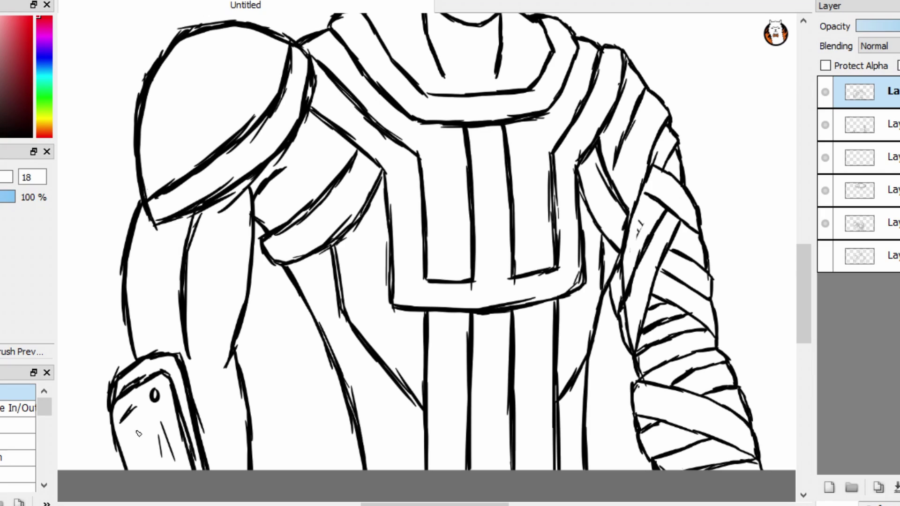
Reinforce the contours of the armoured arm around the elbow and along its inner side.
drag(236, 349, 228, 365)
drag(187, 330, 196, 371)
drag(251, 183, 256, 221)
mouse_move(256, 201)
mouse_down()
mouse_move(247, 328)
mouse_move(236, 348)
mouse_up()
Reinforce the edges of the armour band under the armpit and the chest plate's vertical borders.
drag(339, 180, 270, 237)
drag(346, 234, 285, 266)
drag(383, 172, 345, 241)
drag(321, 332, 331, 355)
drag(388, 220, 393, 304)
drag(551, 158, 554, 262)
drag(578, 174, 582, 231)
Thicken the rim, ends and upper curve of the hat's flat cap.
drag(801, 284, 803, 200)
key(ctrl+plus)
mouse_move(354, 62)
mouse_down()
mouse_move(454, 85)
mouse_move(563, 82)
mouse_up()
drag(606, 49, 607, 74)
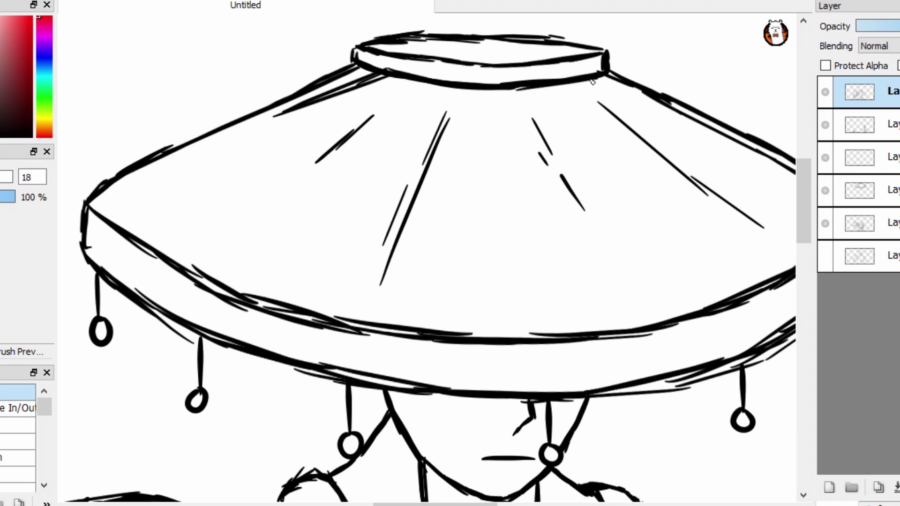
drag(355, 39, 354, 59)
drag(367, 47, 541, 67)
drag(464, 29, 609, 49)
key(ctrl+z)
drag(355, 39, 551, 35)
drag(453, 23, 575, 38)
Thicken the sloping outer edges of the hat's cone between the cap and the brim.
drag(141, 163, 351, 65)
drag(608, 72, 745, 133)
drag(85, 195, 128, 168)
drag(314, 100, 363, 82)
Thicken the upper and lower curves and the end of the hat's brim.
drag(239, 295, 331, 322)
mouse_move(343, 324)
mouse_down()
mouse_move(557, 337)
mouse_move(618, 325)
mouse_up()
drag(711, 409, 524, 414)
drag(680, 215, 677, 263)
mouse_move(669, 281)
mouse_down()
mouse_move(589, 338)
mouse_move(478, 390)
mouse_up()
drag(401, 400, 515, 374)
scroll(557, 359, down, 1)
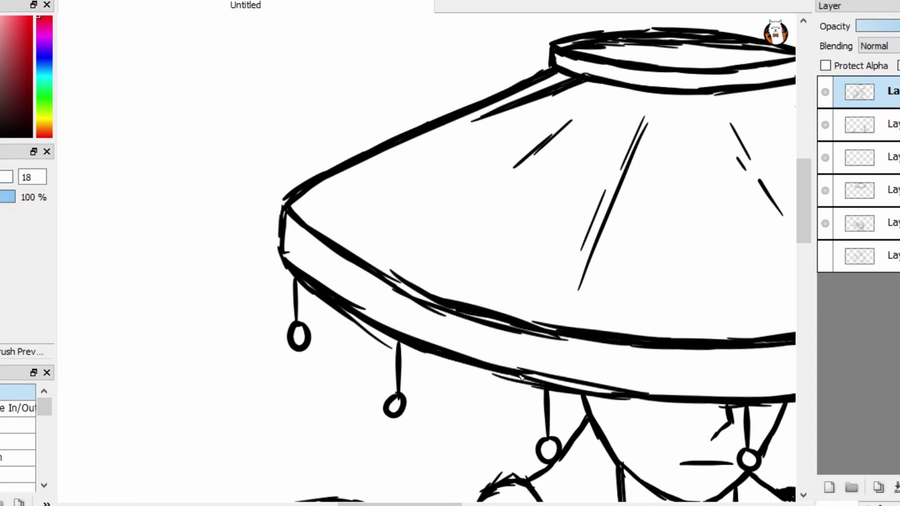
scroll(557, 359, down, 2)
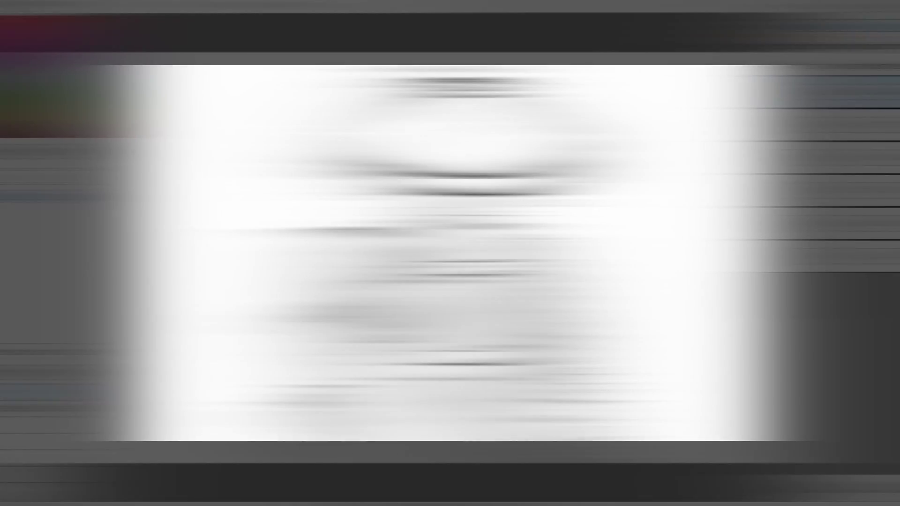